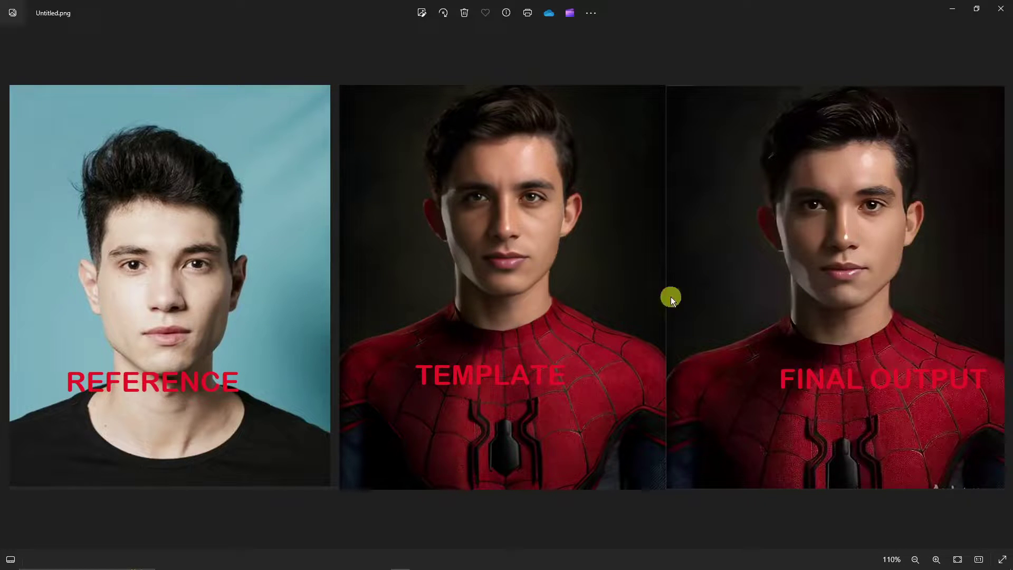
# Step: Scroll up and down through the Explore gallery of AI-generated art
pyautogui.scroll(3, 880, 280)
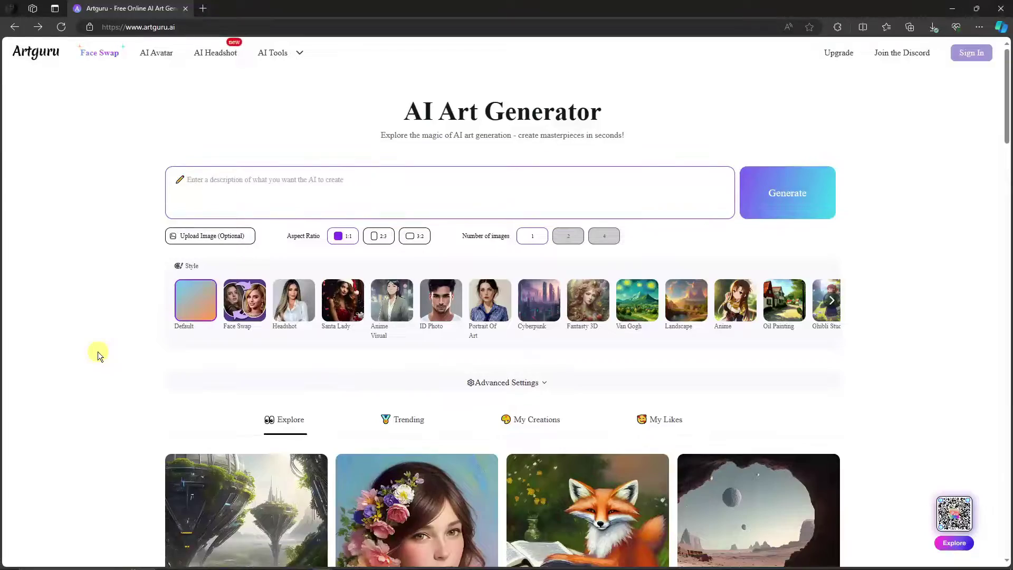
pyautogui.scroll(-10, 97, 352)
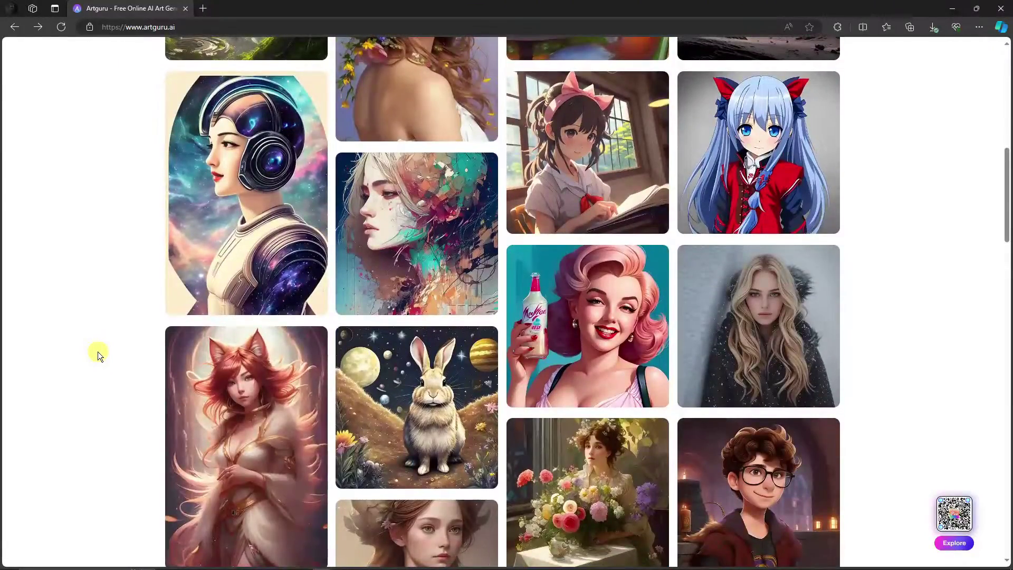
pyautogui.scroll(10, 97, 351)
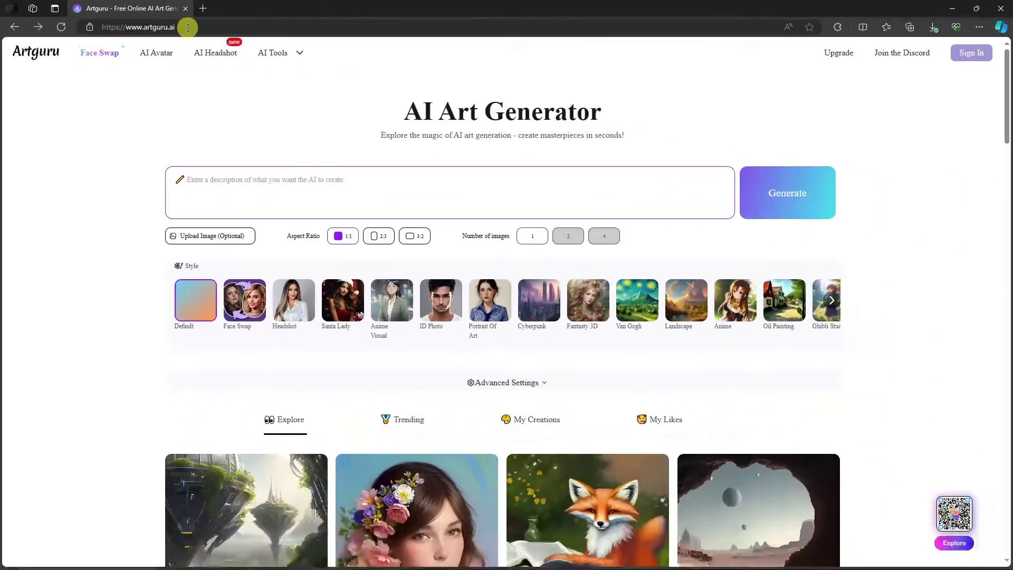
pyautogui.scroll(-13, 147, 371)
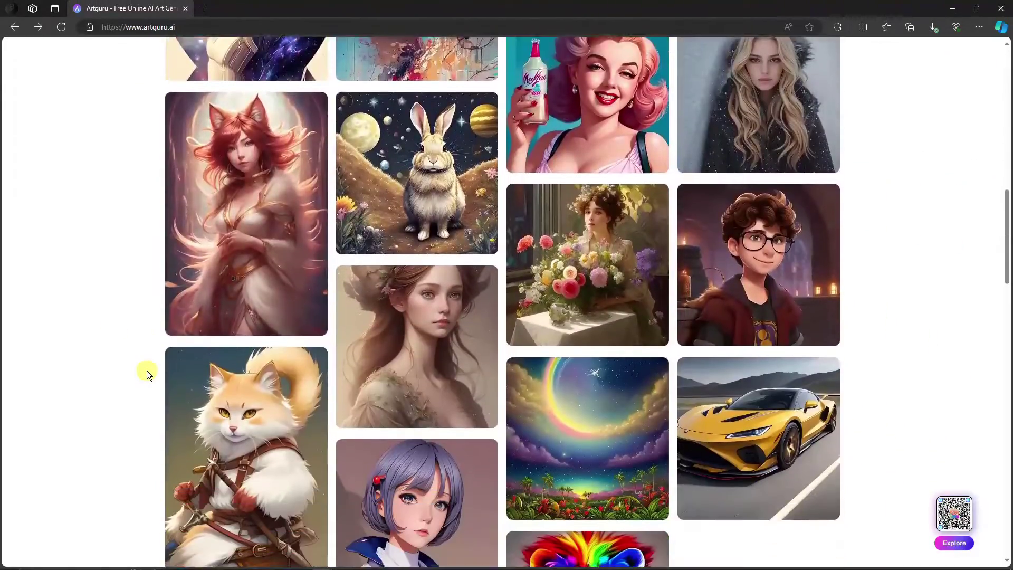
pyautogui.scroll(-5, 147, 371)
pyautogui.scroll(12, 146, 370)
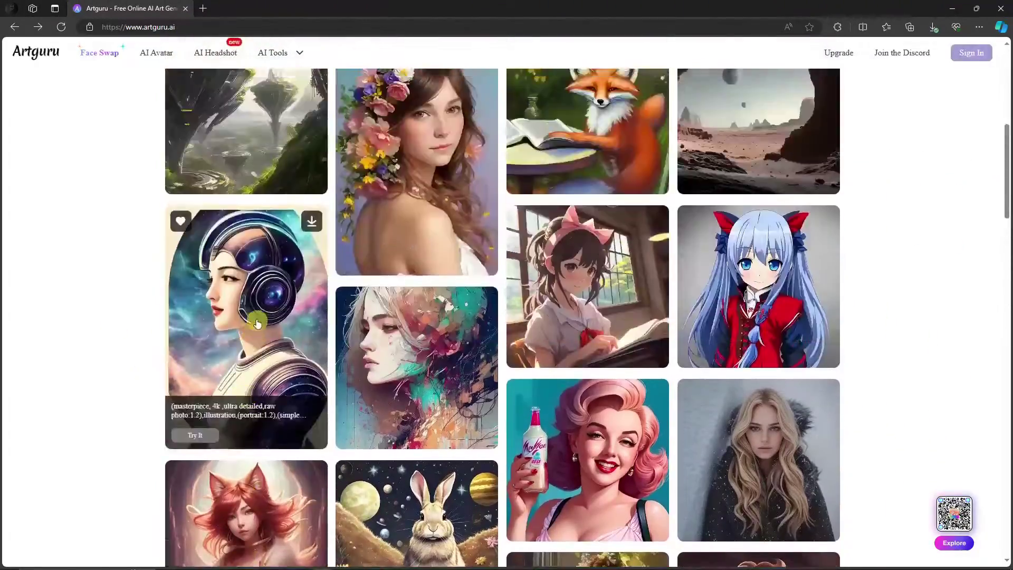
pyautogui.scroll(8, 457, 343)
pyautogui.scroll(-2, 457, 403)
pyautogui.scroll(-3, 456, 405)
pyautogui.scroll(5, 456, 405)
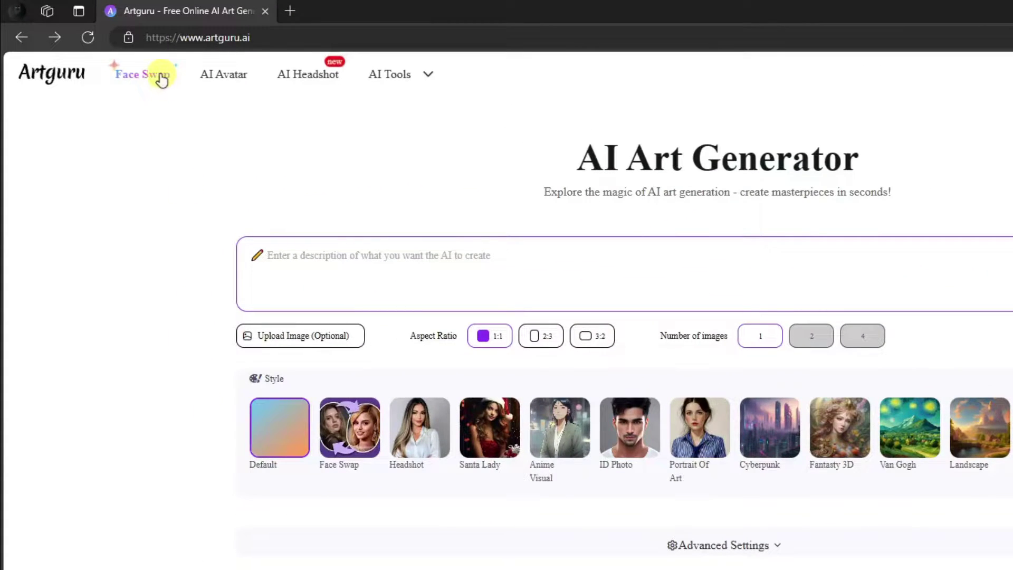
# Step: Go to Face Swap and choose the curly-haired boy portrait as the template
pyautogui.click(159, 77)
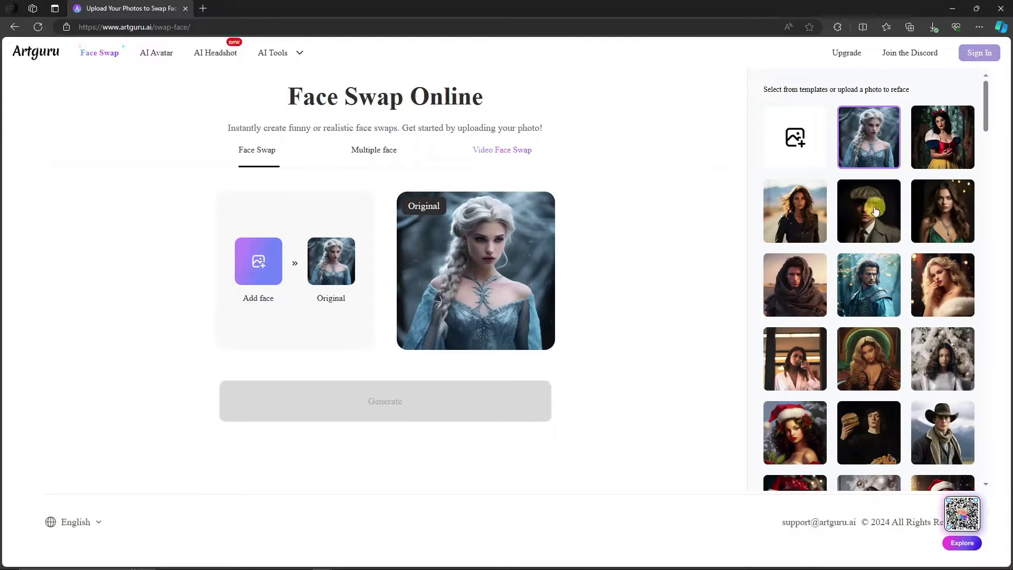
pyautogui.scroll(-3, 872, 228)
pyautogui.scroll(-5, 871, 228)
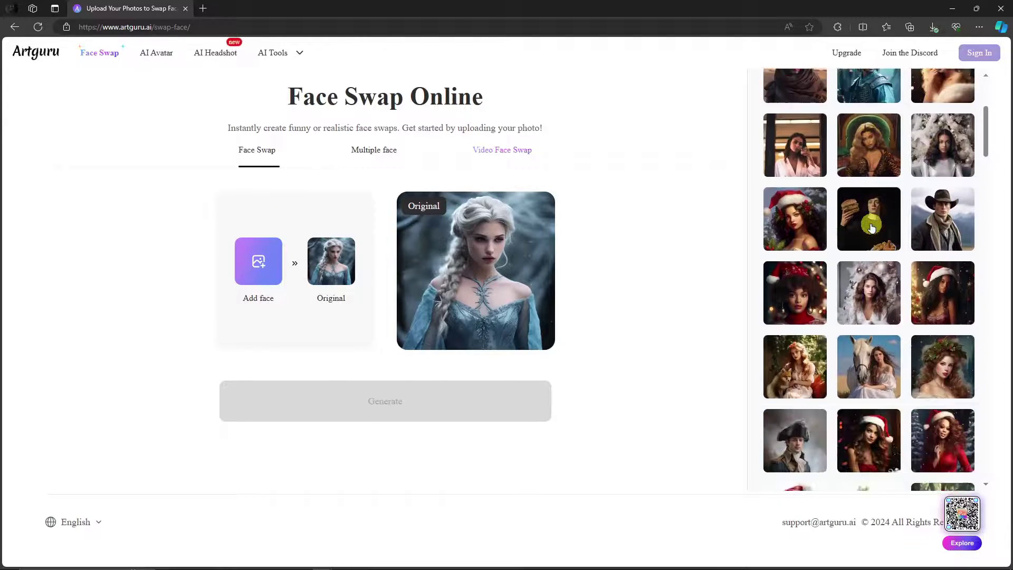
pyautogui.scroll(-8, 871, 224)
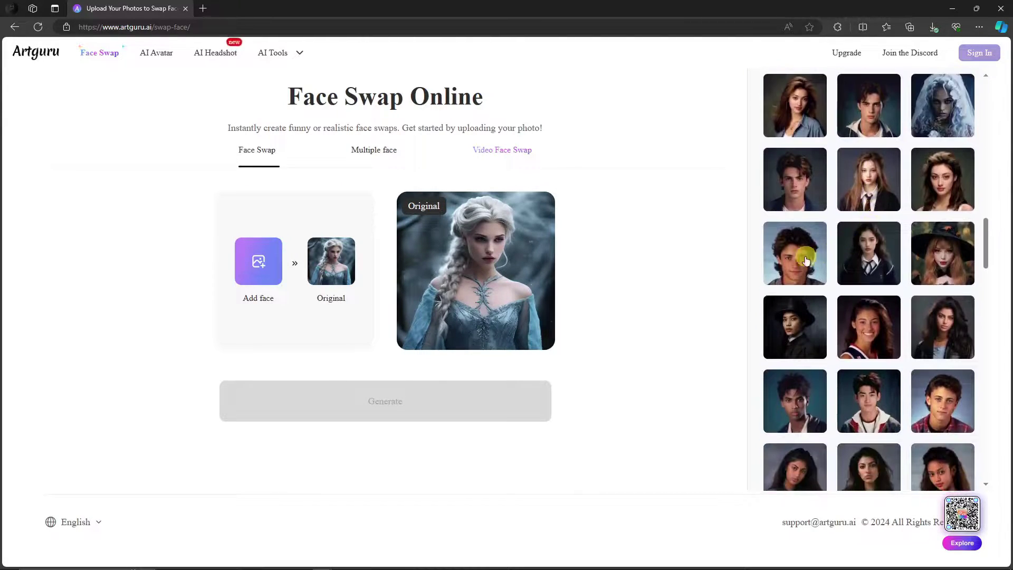
pyautogui.click(785, 263)
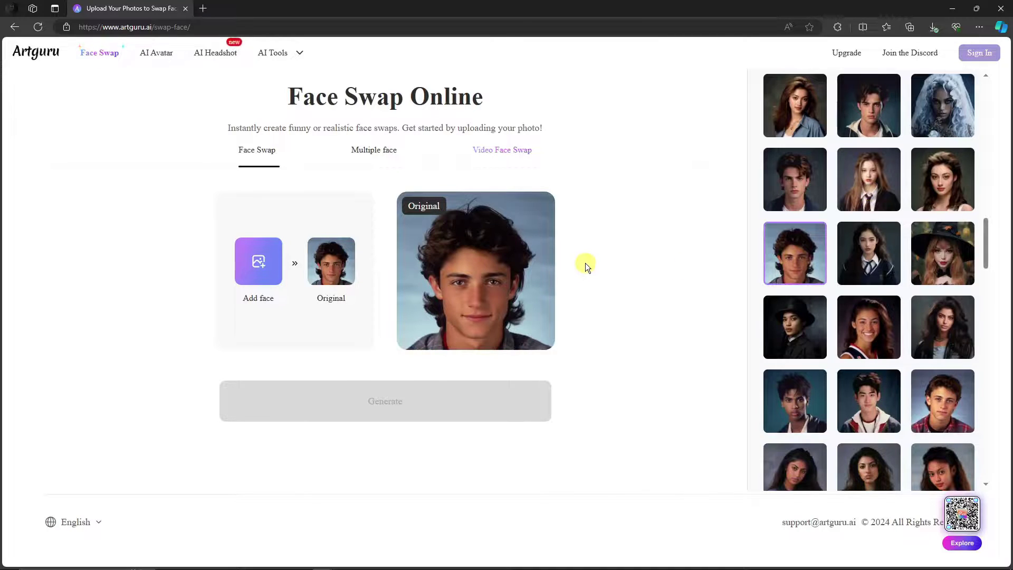
# Step: Upload the young man's portrait as the source face
pyautogui.click(255, 267)
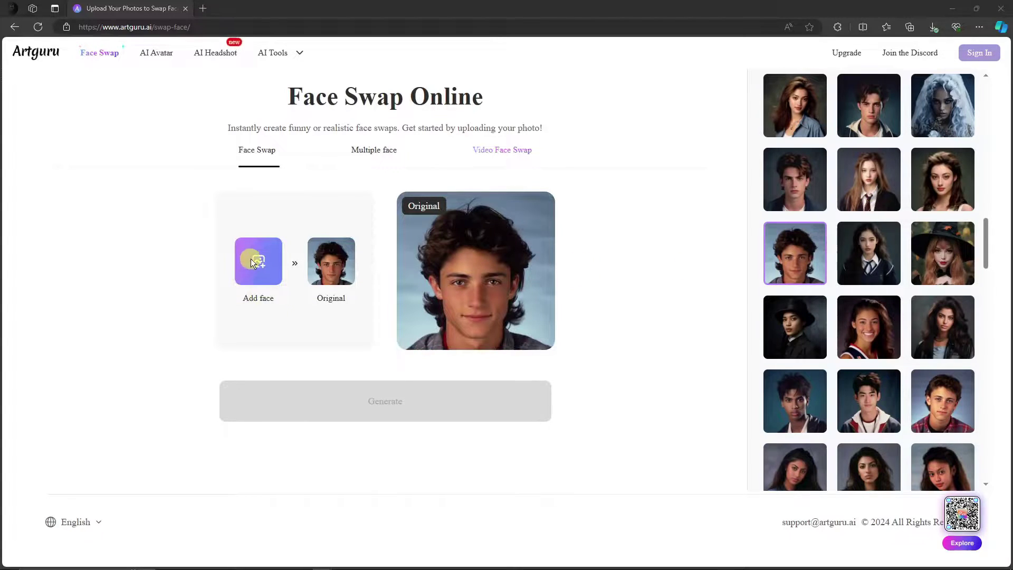
pyautogui.click(431, 279)
pyautogui.doubleClick(433, 279)
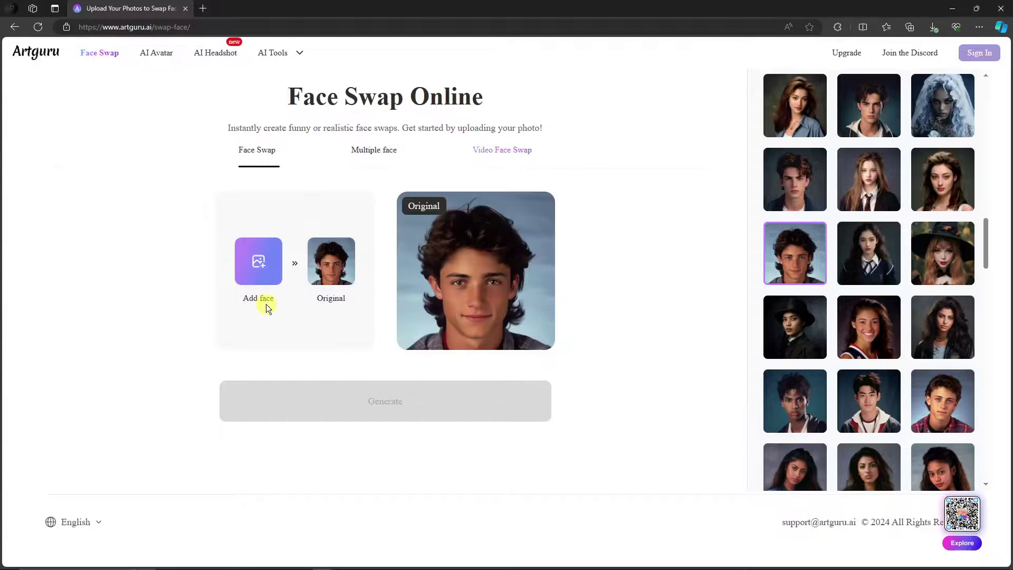
pyautogui.click(270, 280)
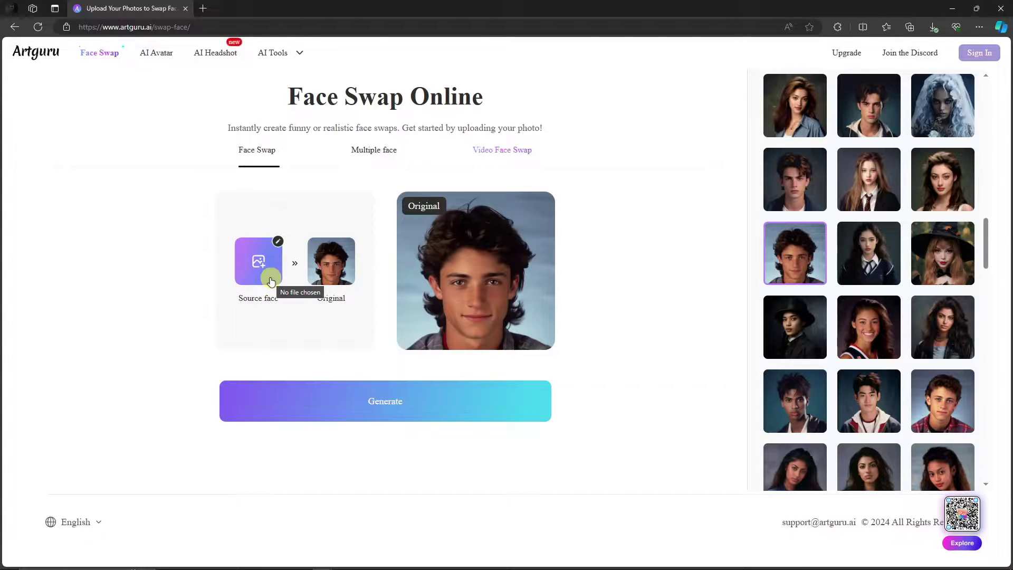
# Step: Generate the face swap and download the result as download_image_1705578335638.png
pyautogui.click(389, 402)
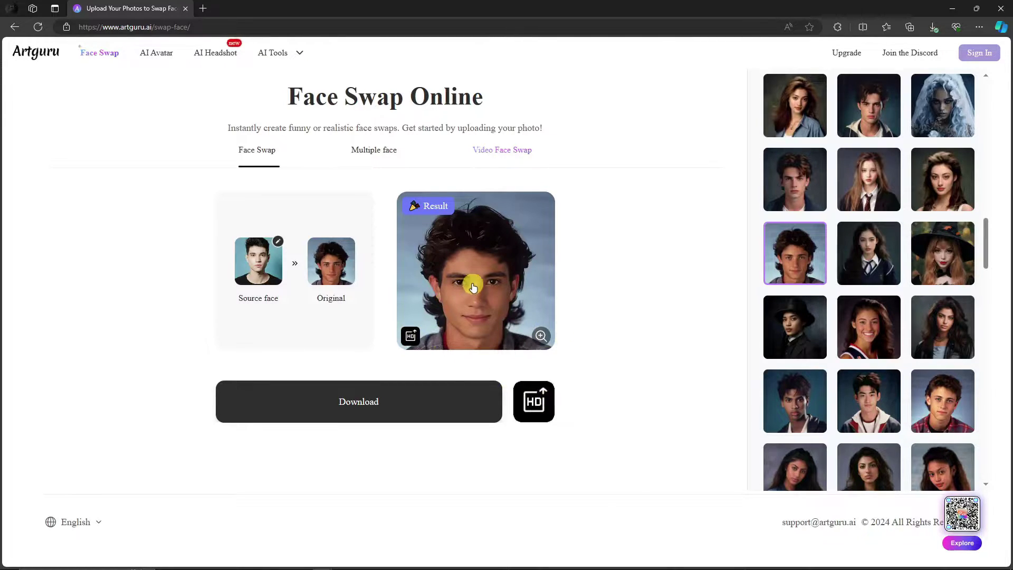
pyautogui.click(388, 410)
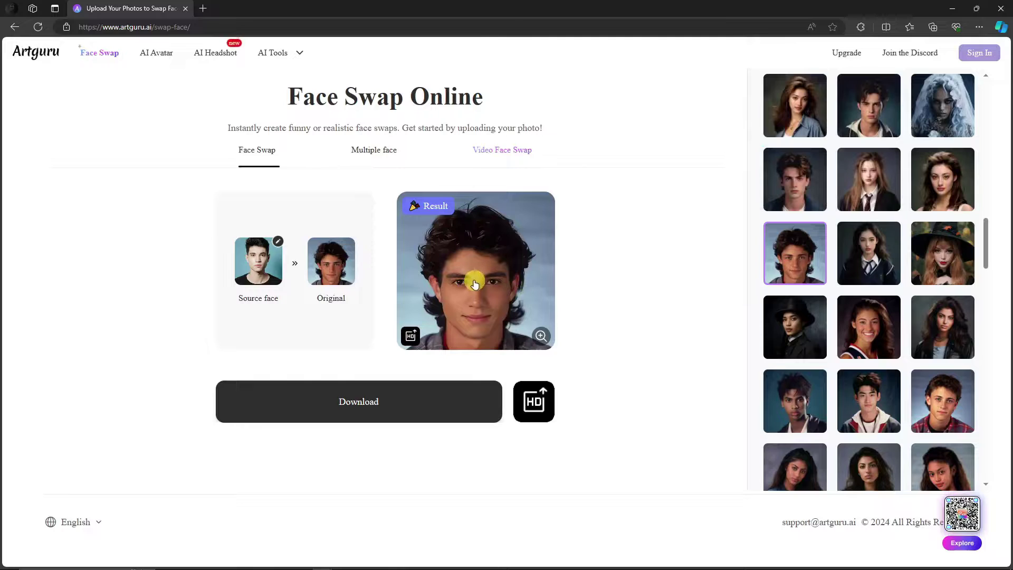
pyautogui.scroll(10, 891, 385)
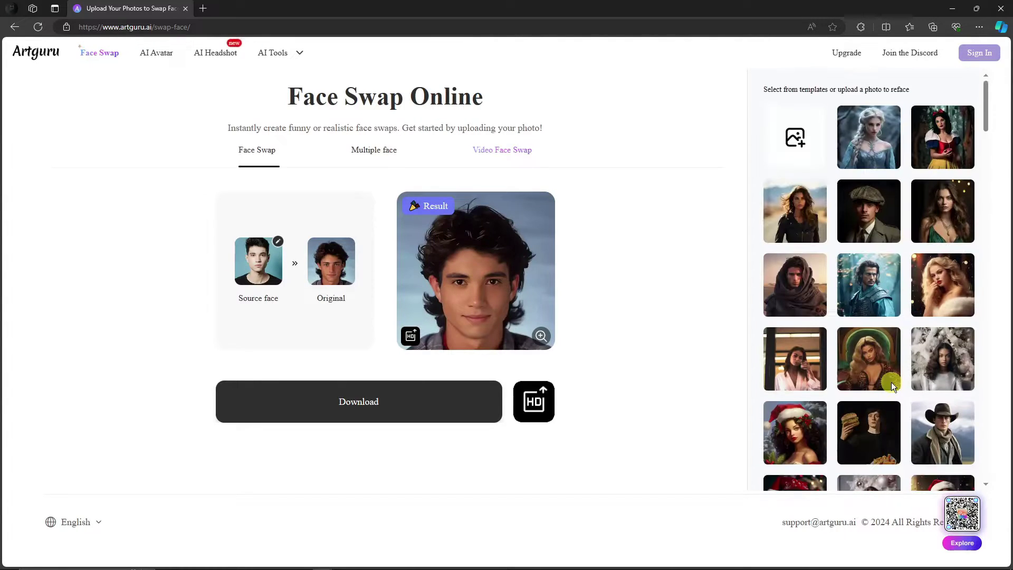
# Step: Upload the downloaded swap result from Downloads as the new template image
pyautogui.click(793, 140)
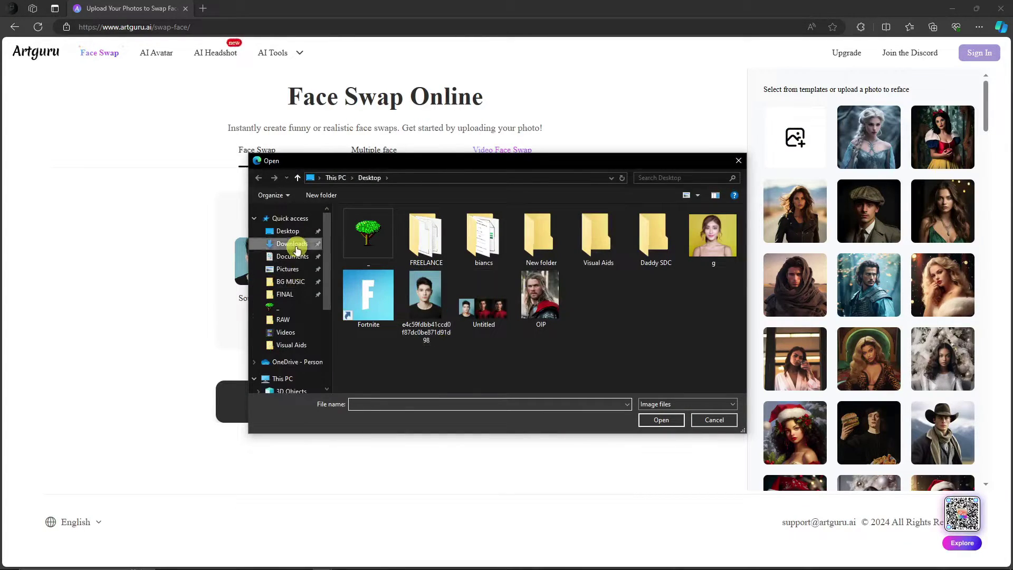
pyautogui.click(291, 243)
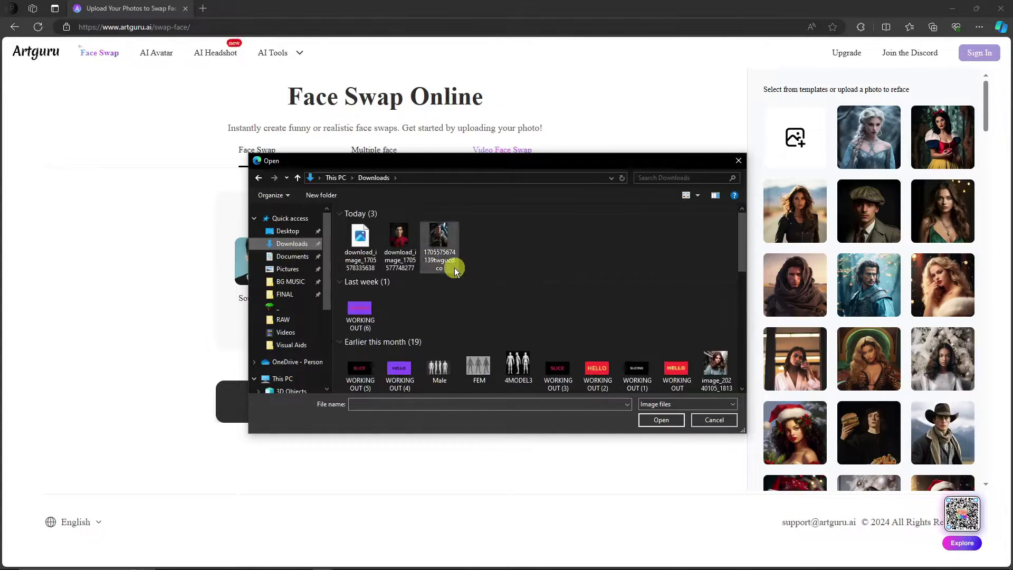
pyautogui.doubleClick(368, 238)
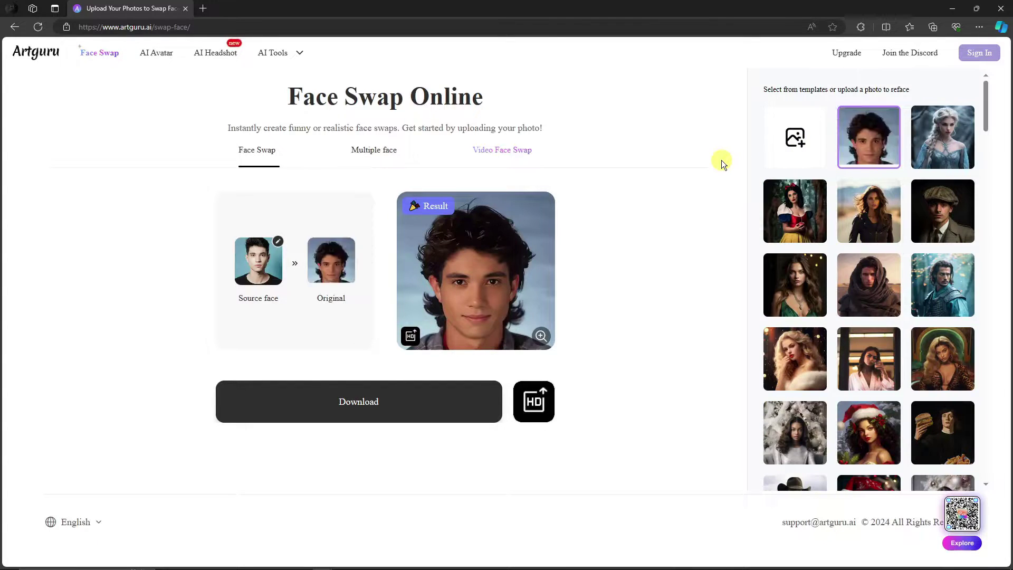
pyautogui.click(867, 138)
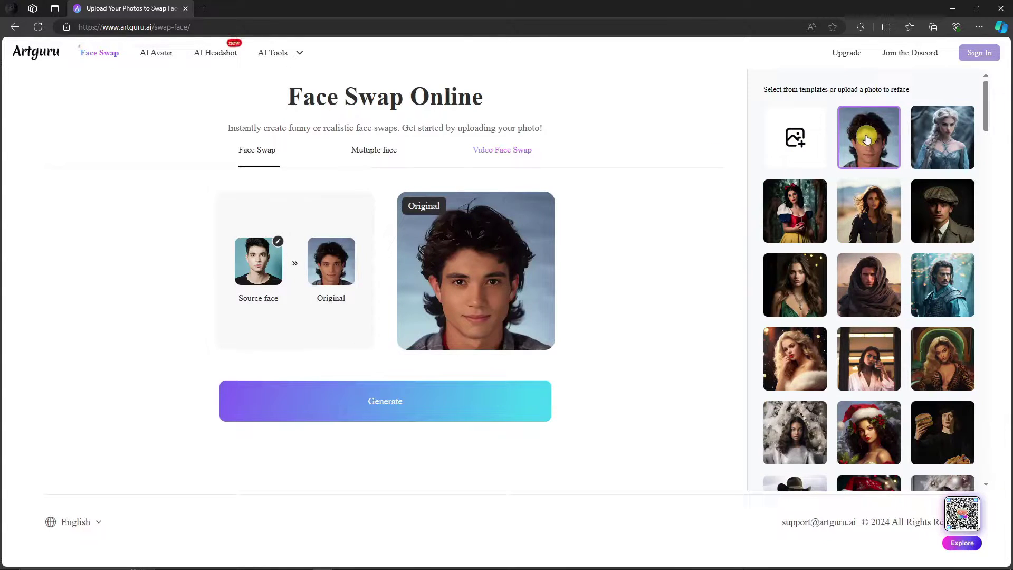
# Step: Replace the source face with a close-up Absolute_Reality man's portrait and generate the swap
pyautogui.click(270, 277)
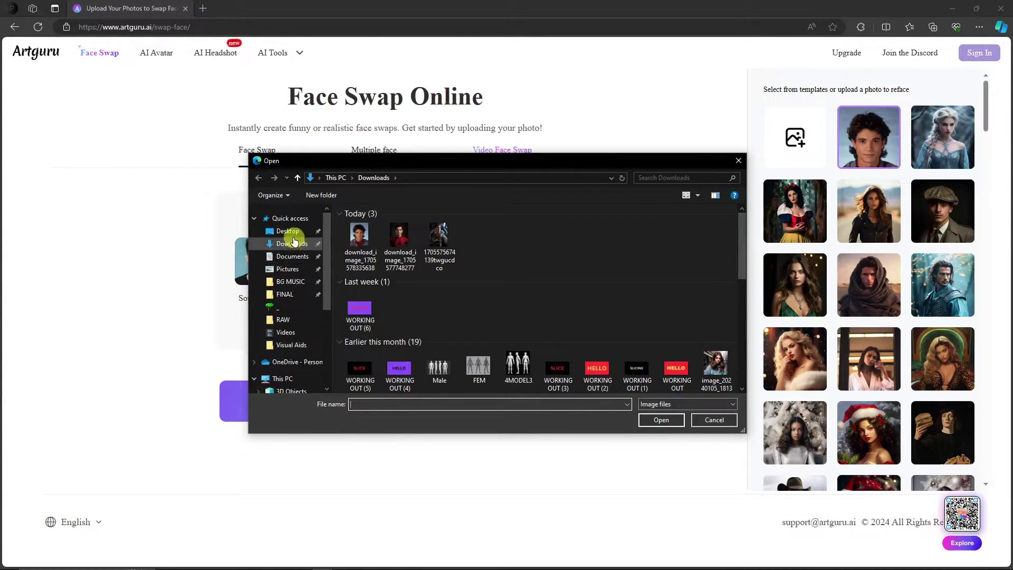
pyautogui.scroll(-10, 480, 274)
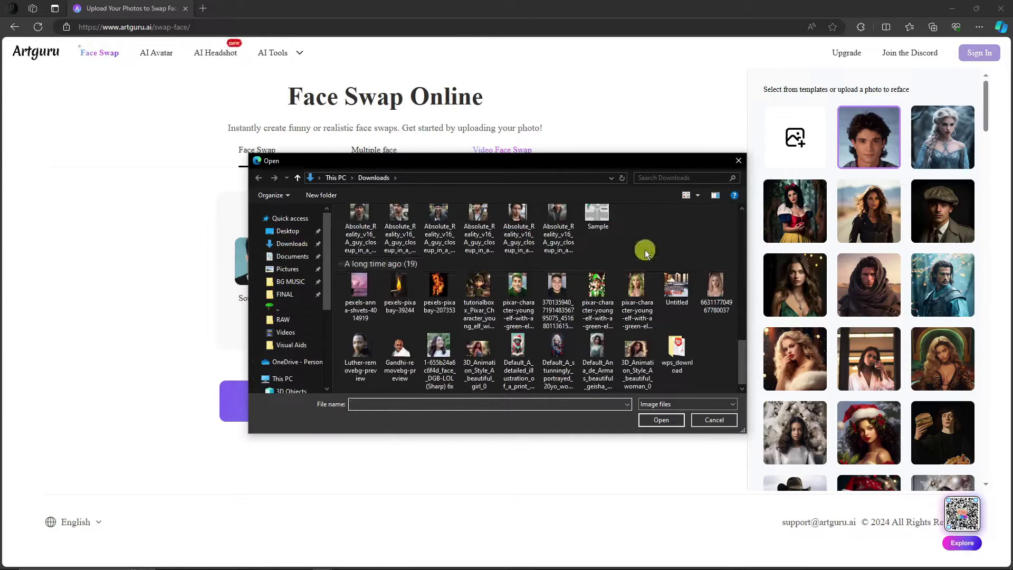
pyautogui.scroll(1, 646, 250)
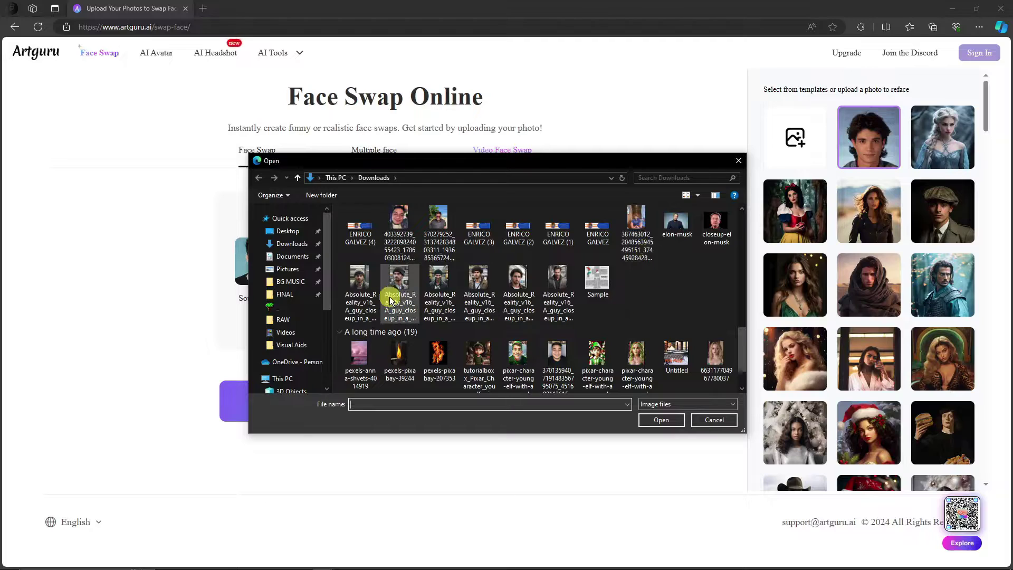
pyautogui.click(520, 290)
pyautogui.doubleClick(519, 290)
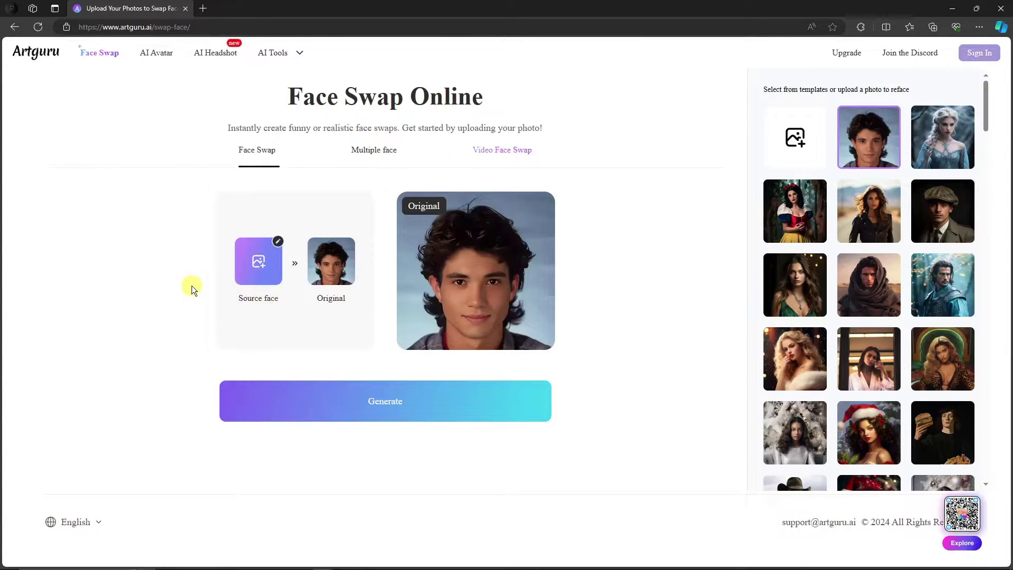
pyautogui.click(389, 406)
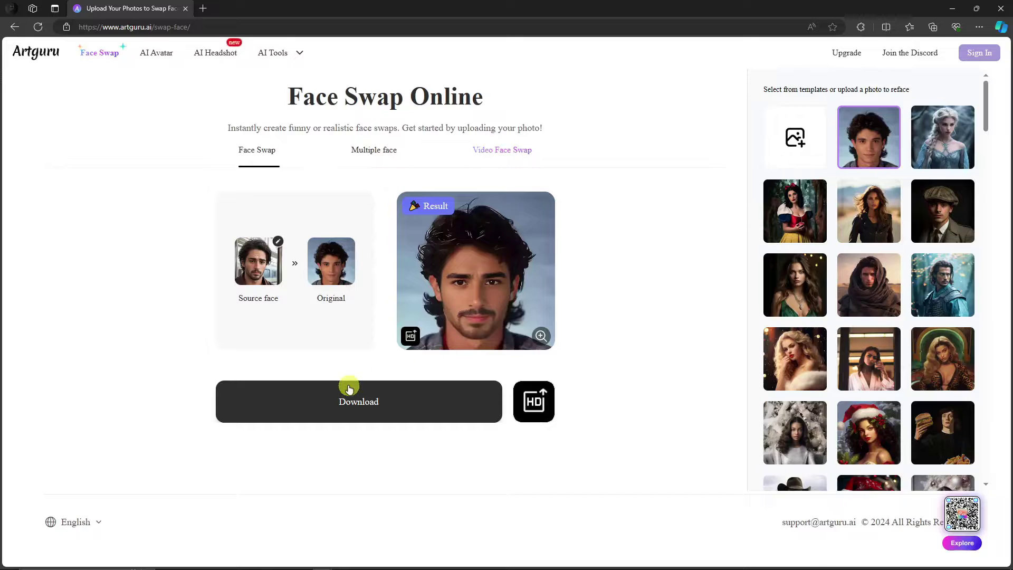
# Step: Download the stubbled-face result as download_image_1705578477948.png
pyautogui.click(363, 403)
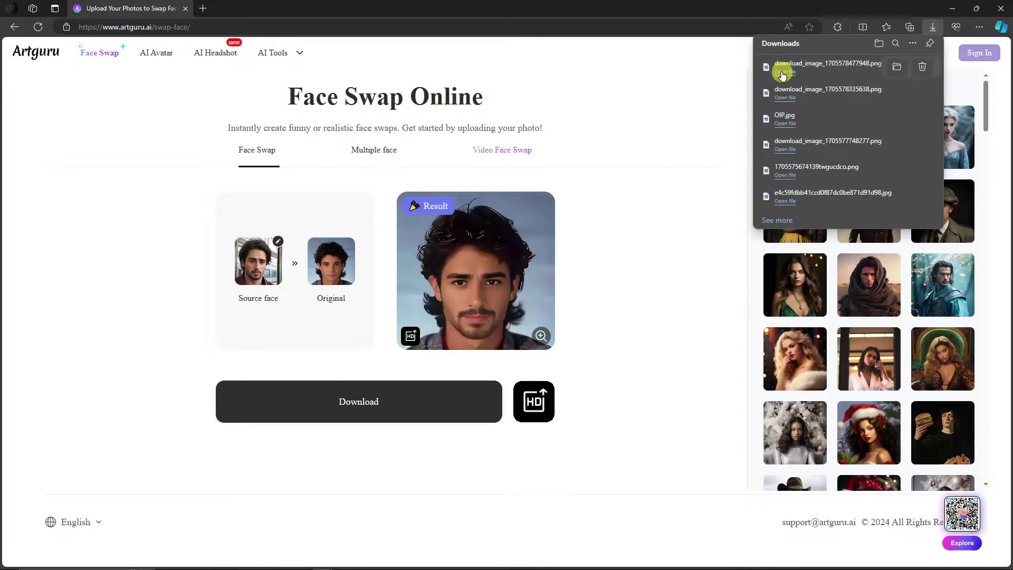
pyautogui.click(783, 72)
pyautogui.click(996, 9)
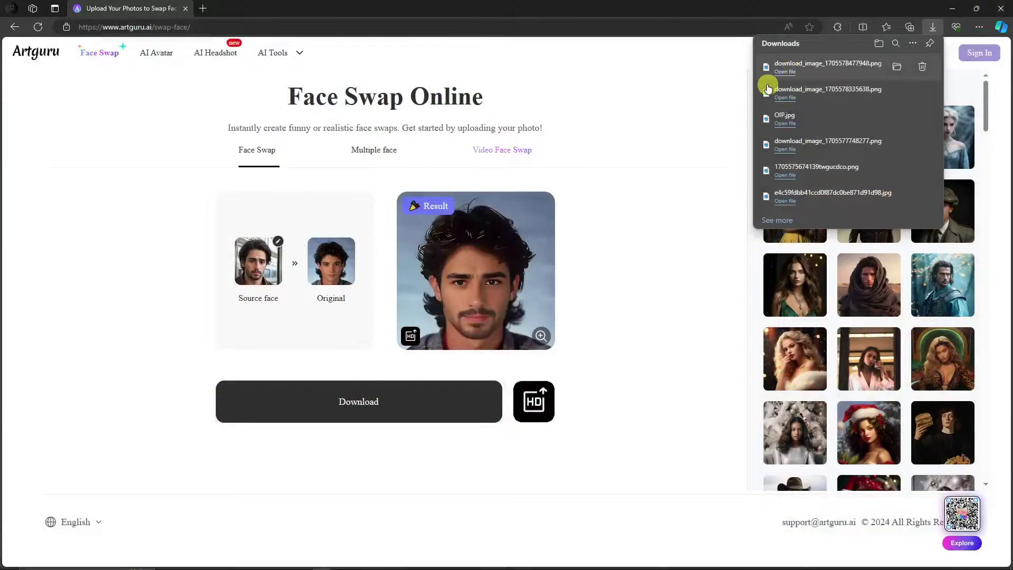
# Step: View the downloaded face-swap image in Photos, then close Photos and the downloads list
pyautogui.moveTo(653, 565)
pyautogui.click(402, 562)
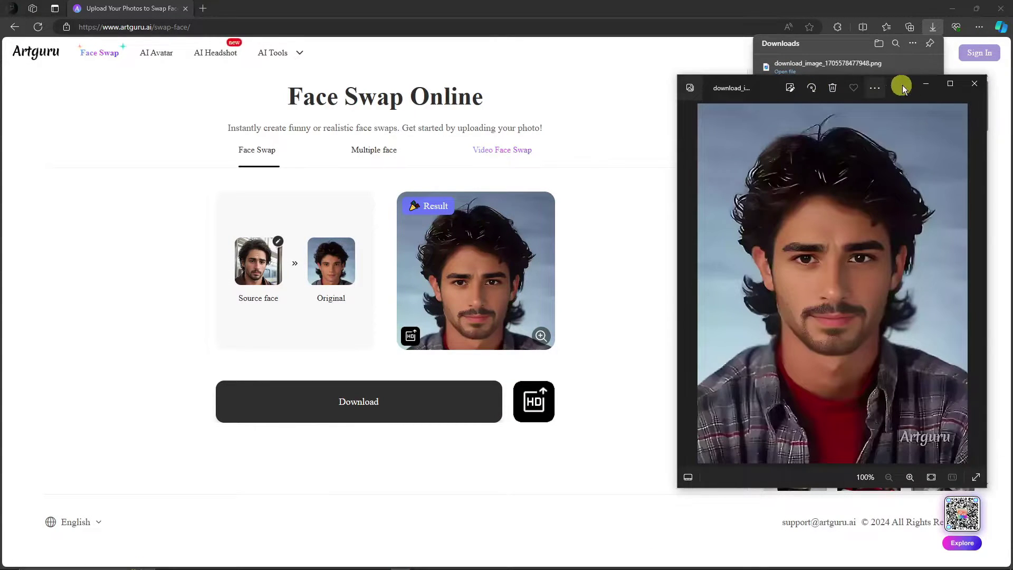
pyautogui.moveTo(907, 85); pyautogui.dragTo(753, 86)
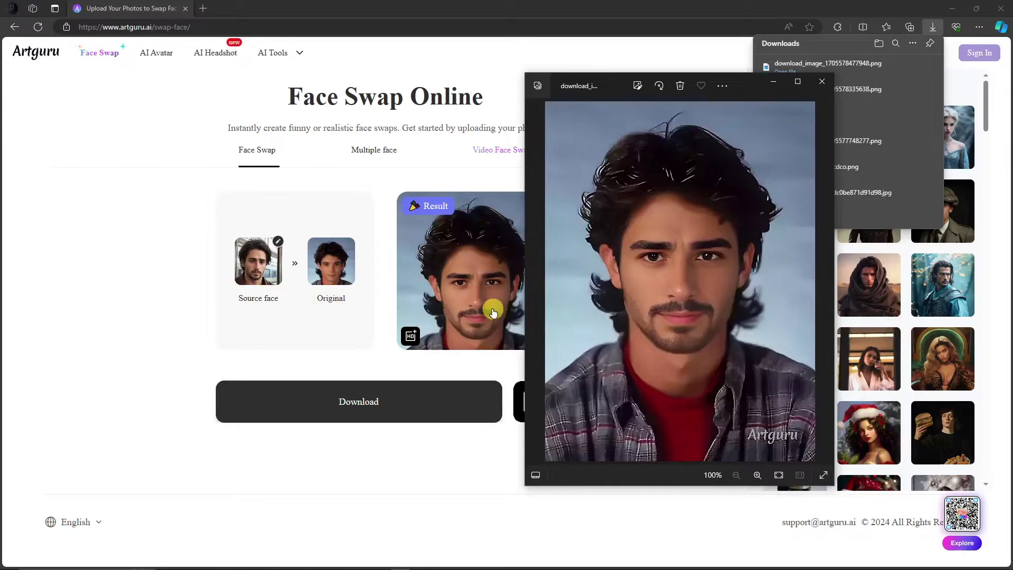
pyautogui.click(822, 81)
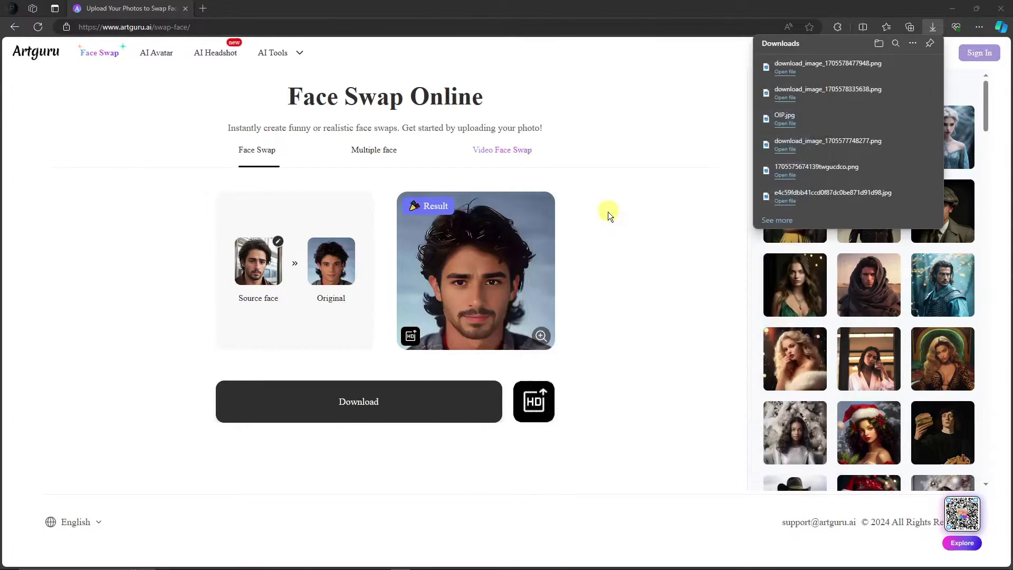
pyautogui.click(613, 216)
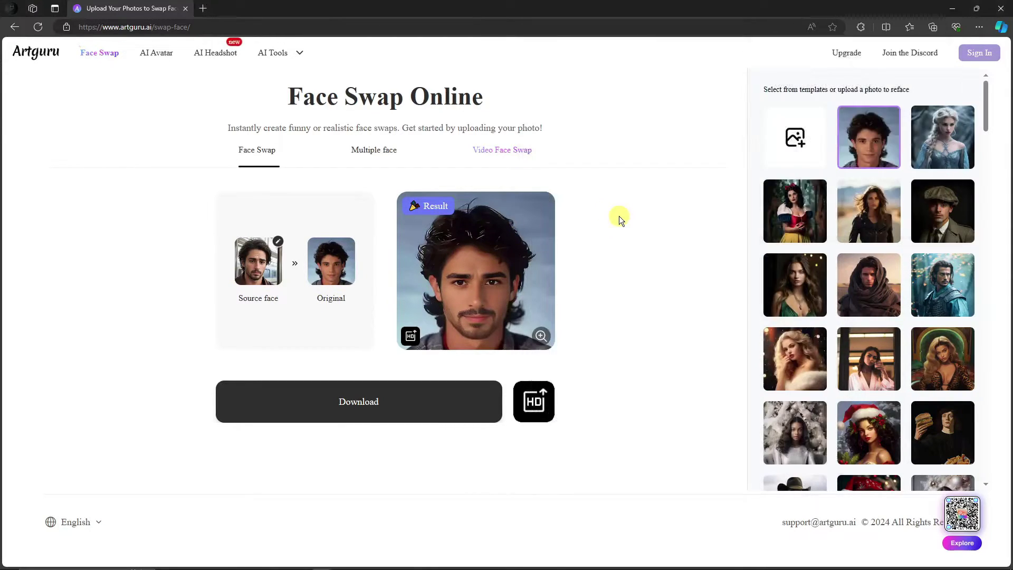
# Step: Switch to Multiple face swap and load the two-person holiday-sweater sample photo
pyautogui.click(385, 151)
pyautogui.click(142, 5)
pyautogui.click(285, 10)
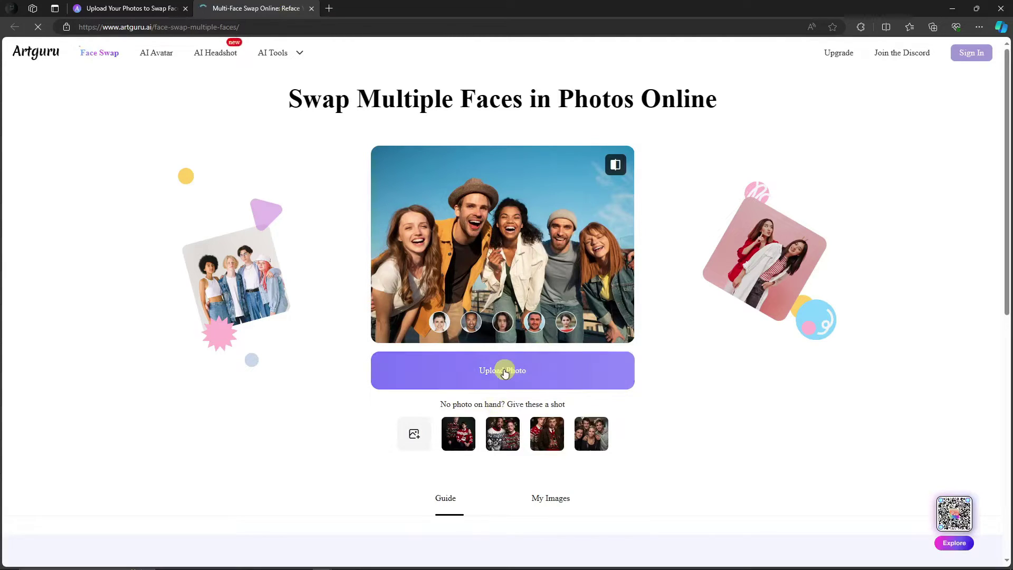
pyautogui.click(465, 436)
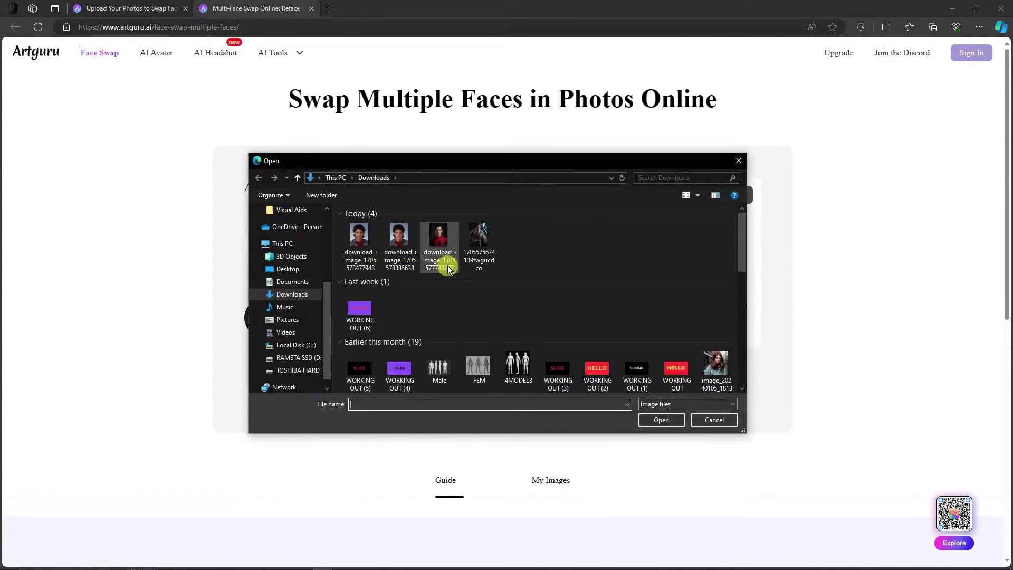
# Step: Assign a photo from the Desktop as Role1's new face
pyautogui.scroll(-3, 448, 267)
pyautogui.scroll(2, 449, 265)
pyautogui.scroll(3, 295, 244)
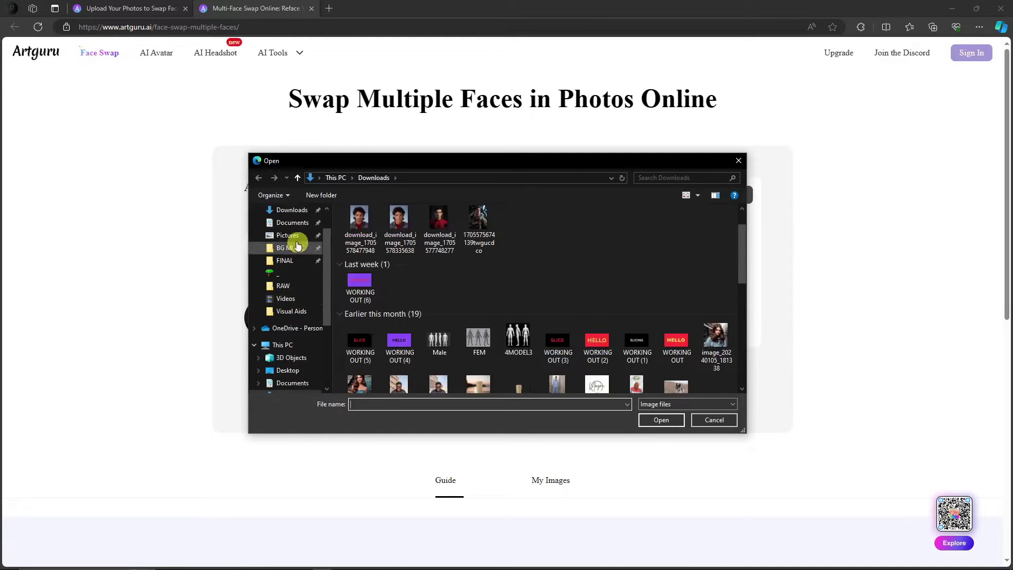
pyautogui.scroll(1, 295, 244)
pyautogui.click(288, 231)
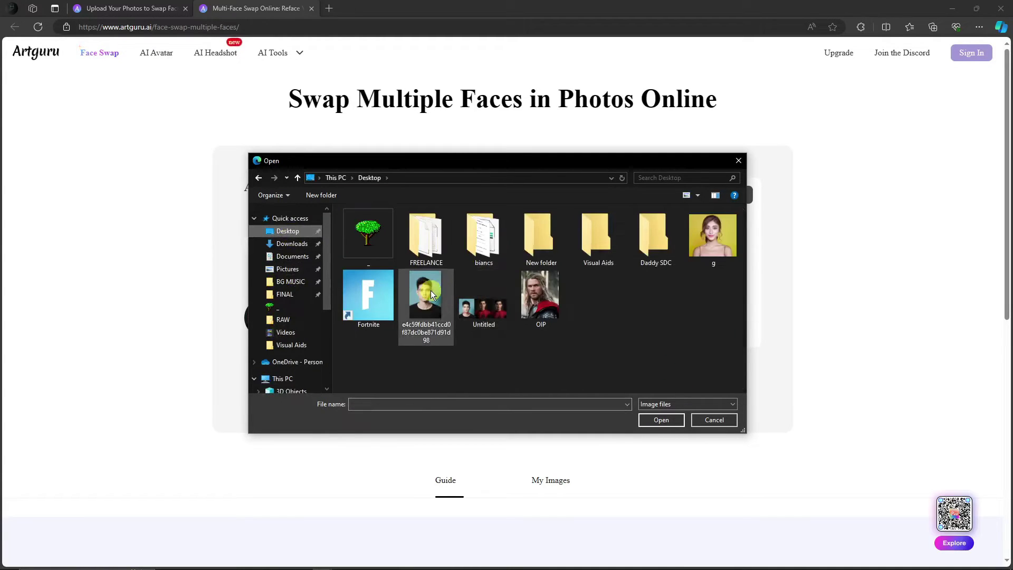
pyautogui.doubleClick(431, 294)
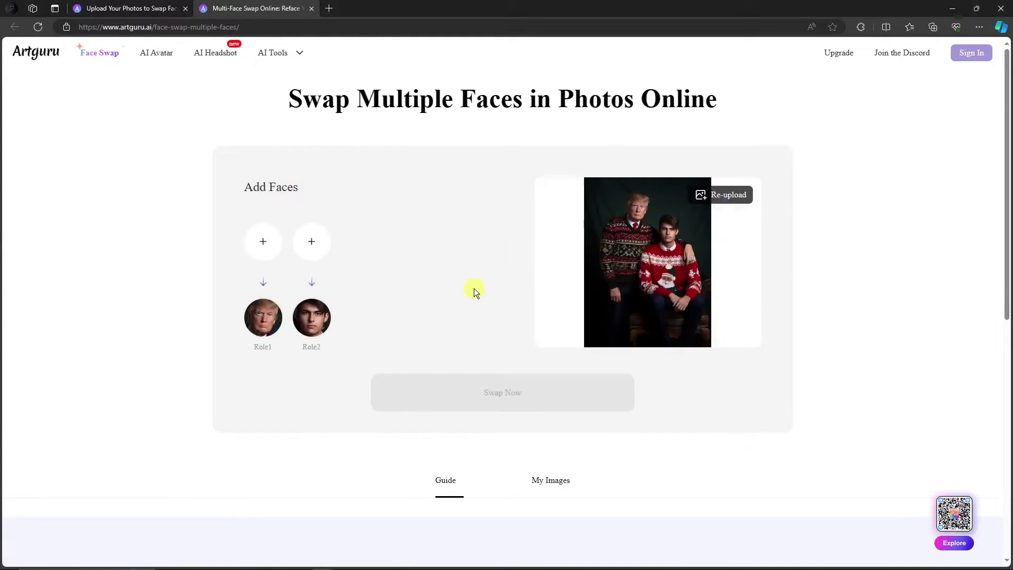
# Step: Assign a portrait from Downloads as Role2's new face
pyautogui.click(312, 242)
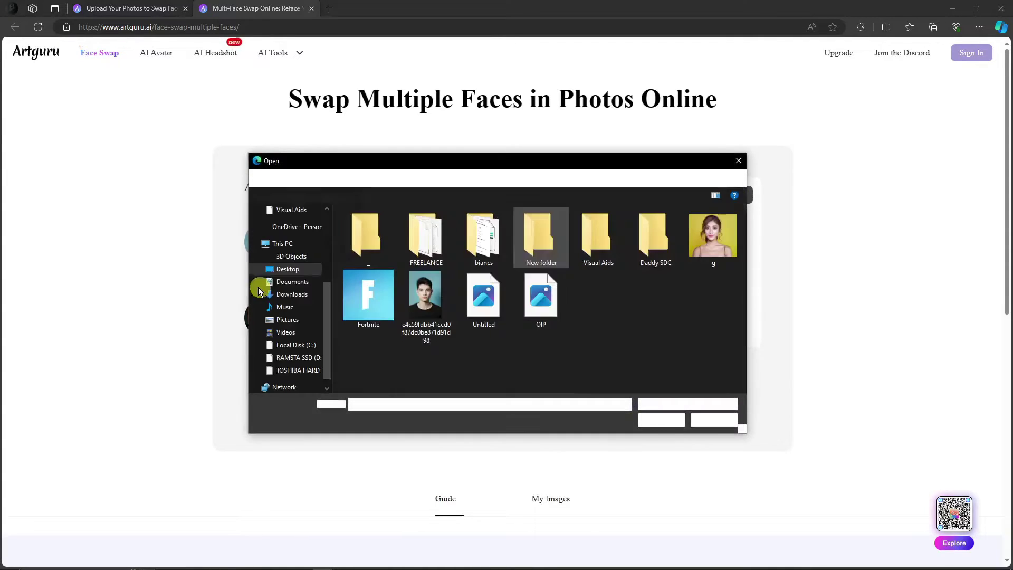
pyautogui.click(292, 294)
pyautogui.scroll(-5, 523, 317)
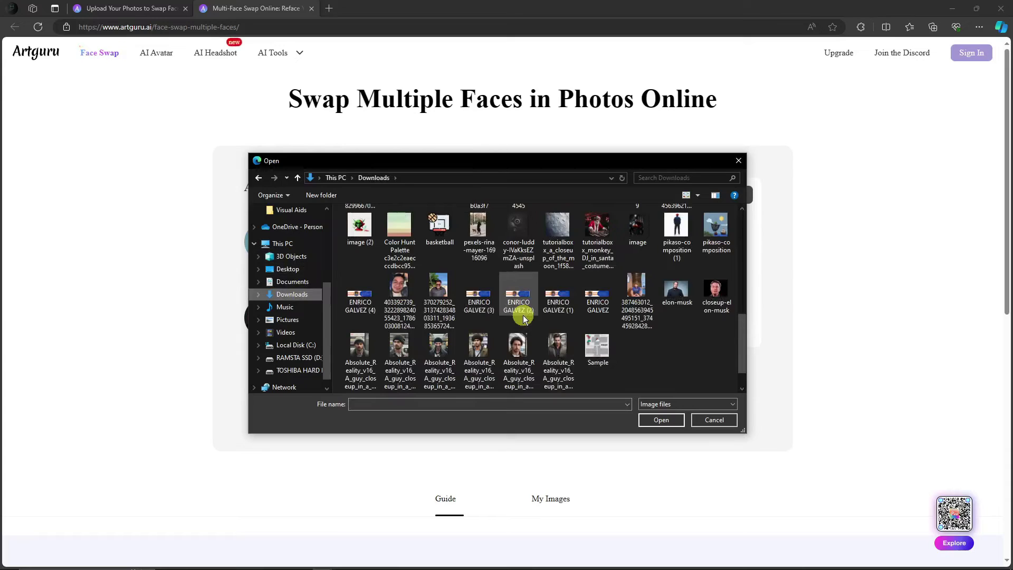
pyautogui.scroll(-1, 524, 318)
pyautogui.doubleClick(512, 292)
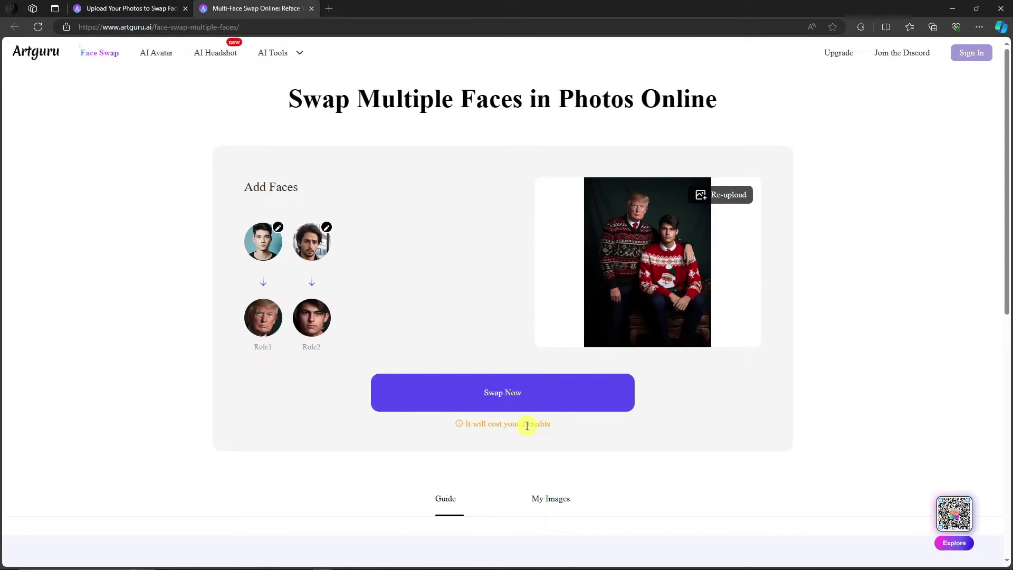
# Step: Swap both faces and download the result as download_image_1705578588488.png
pyautogui.click(510, 397)
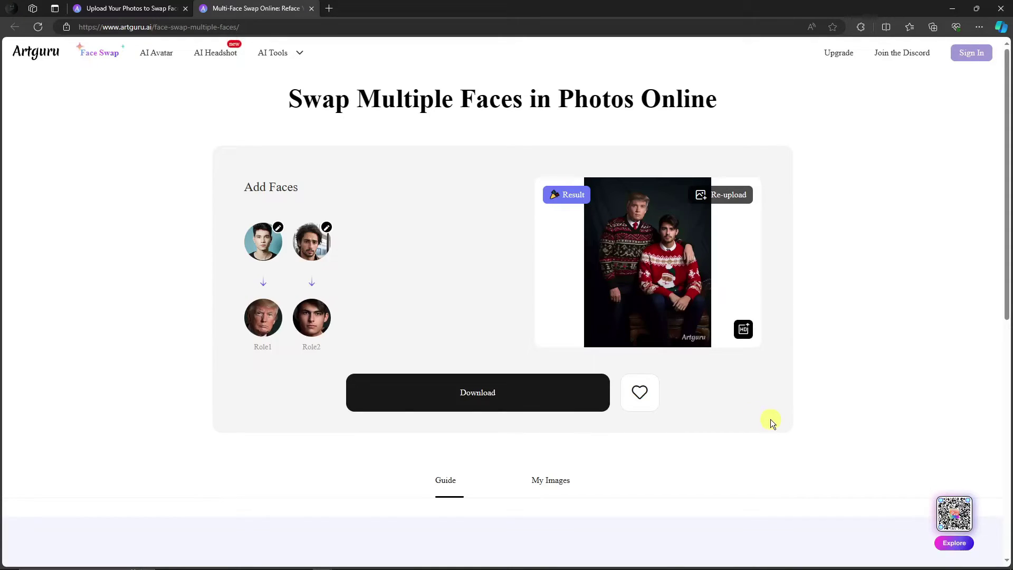
pyautogui.click(499, 392)
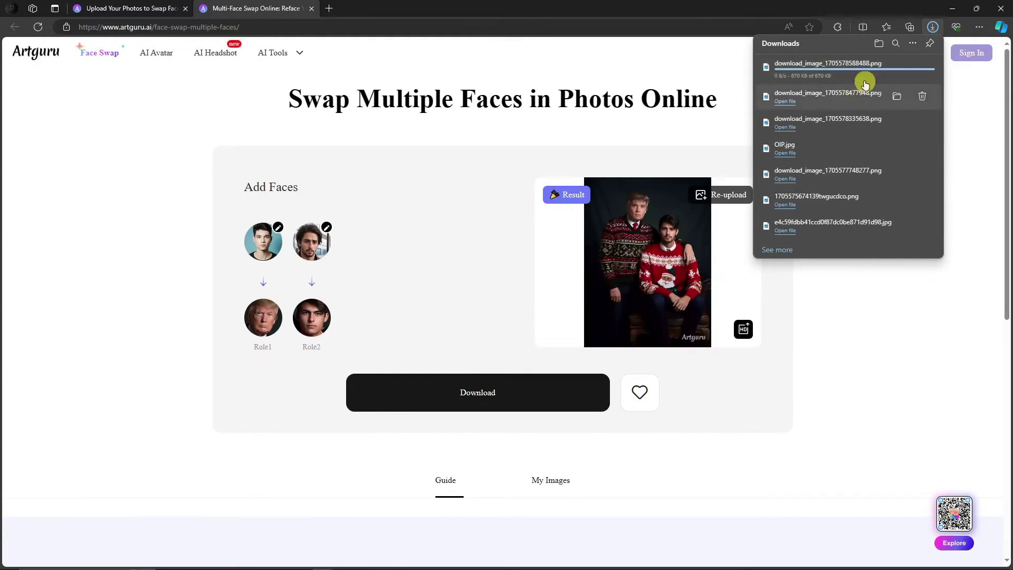
pyautogui.click(897, 67)
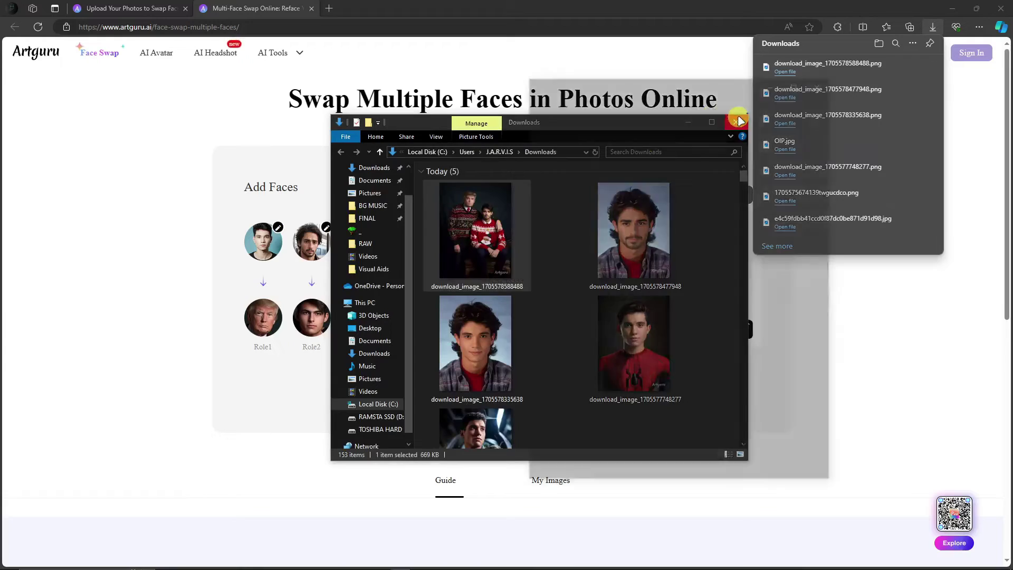
# Step: Check the downloaded two-person image in Photos, then close Photos and the downloads list
pyautogui.click(420, 116)
pyautogui.click(737, 122)
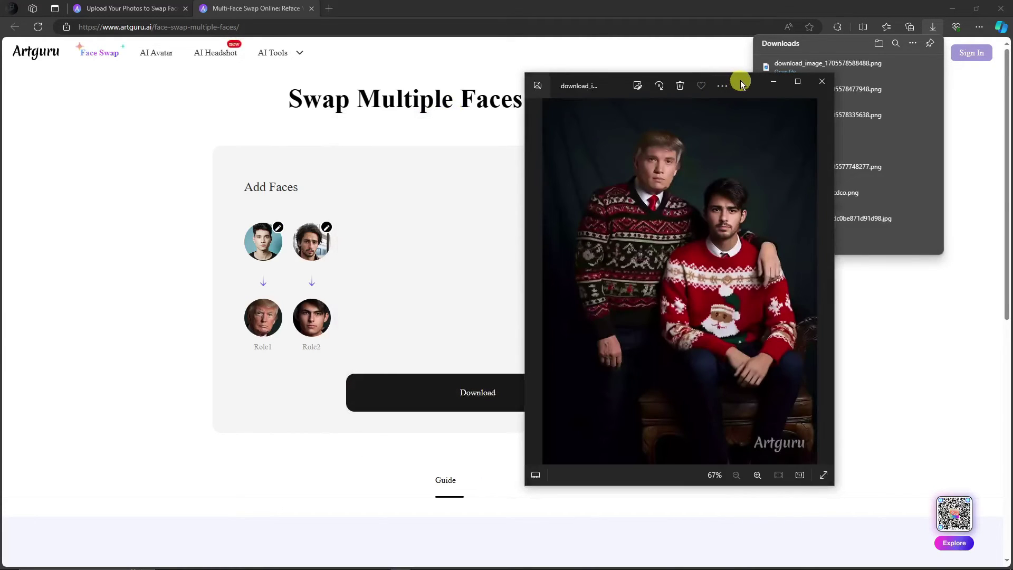
pyautogui.moveTo(737, 81); pyautogui.dragTo(576, 105)
pyautogui.scroll(4, 462, 185)
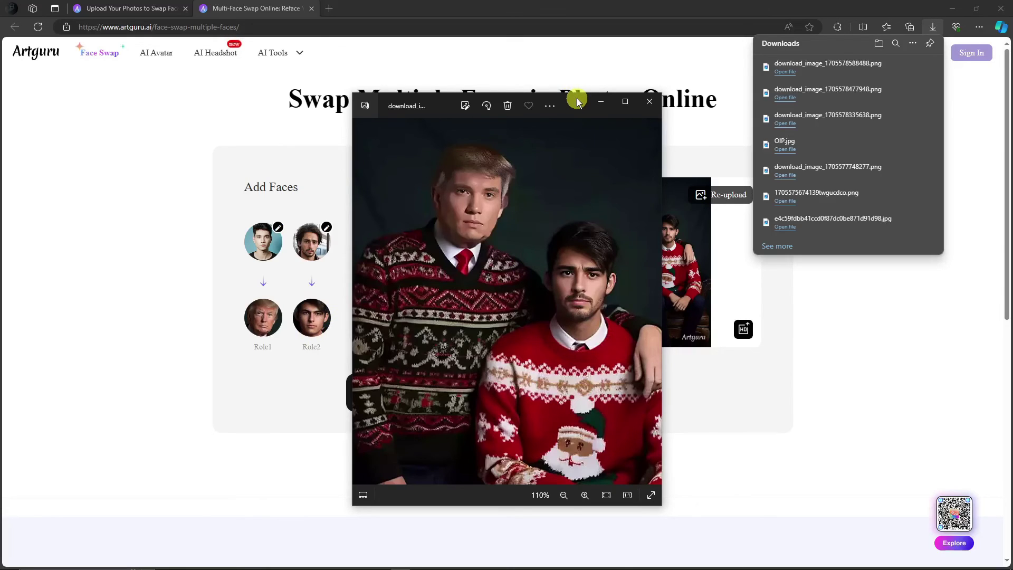
pyautogui.click(650, 101)
pyautogui.click(797, 308)
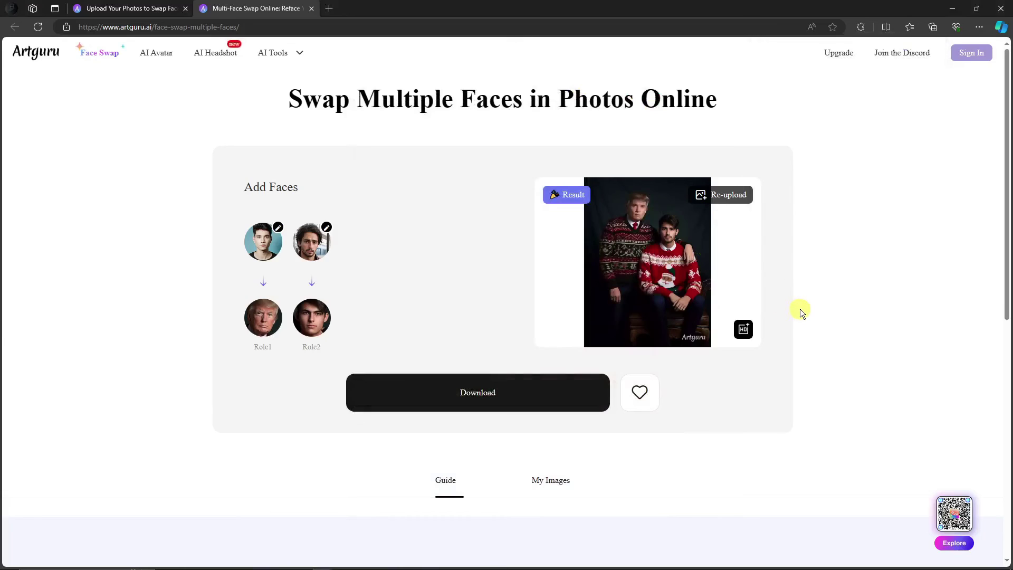